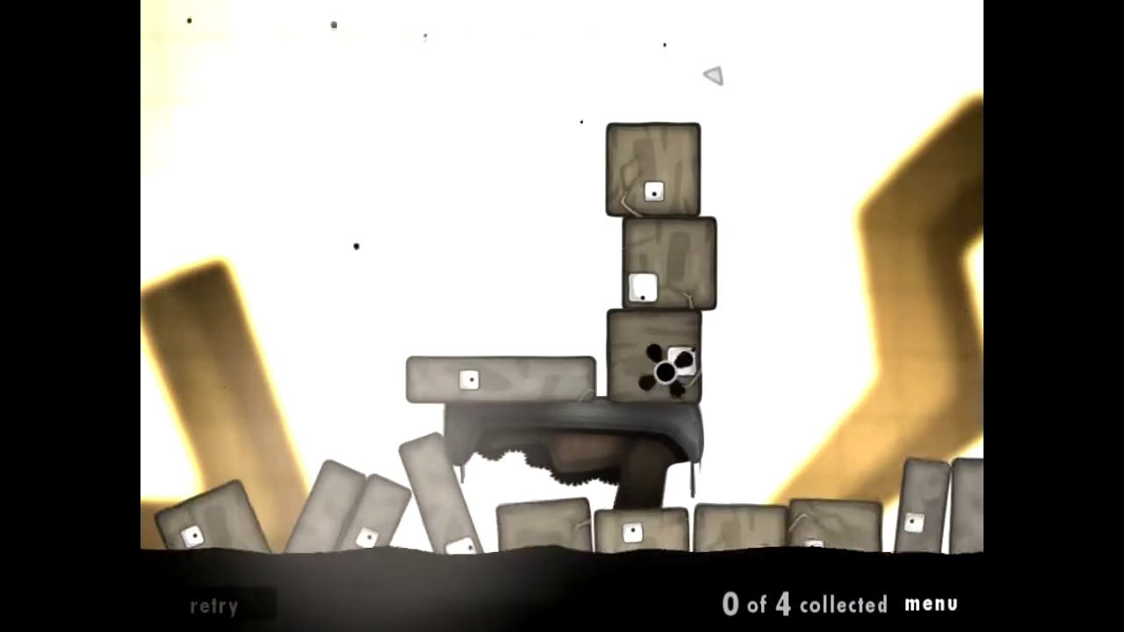
# - Carry the first blocks onto the crate stack with the goo creature
pyautogui.press('Up')
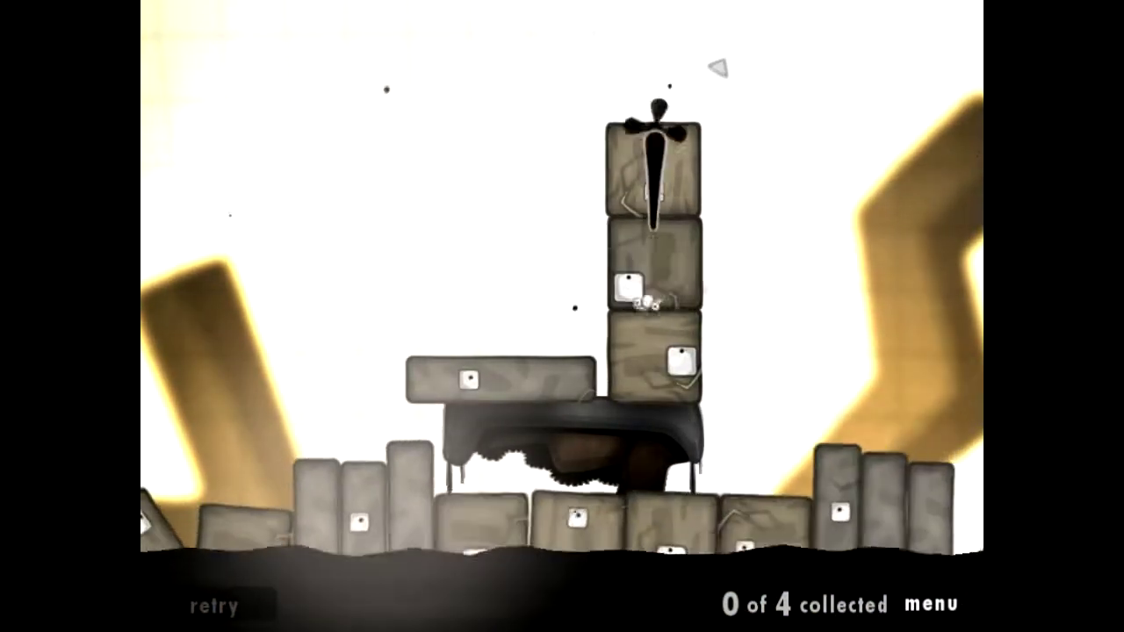
pyautogui.press('Left')
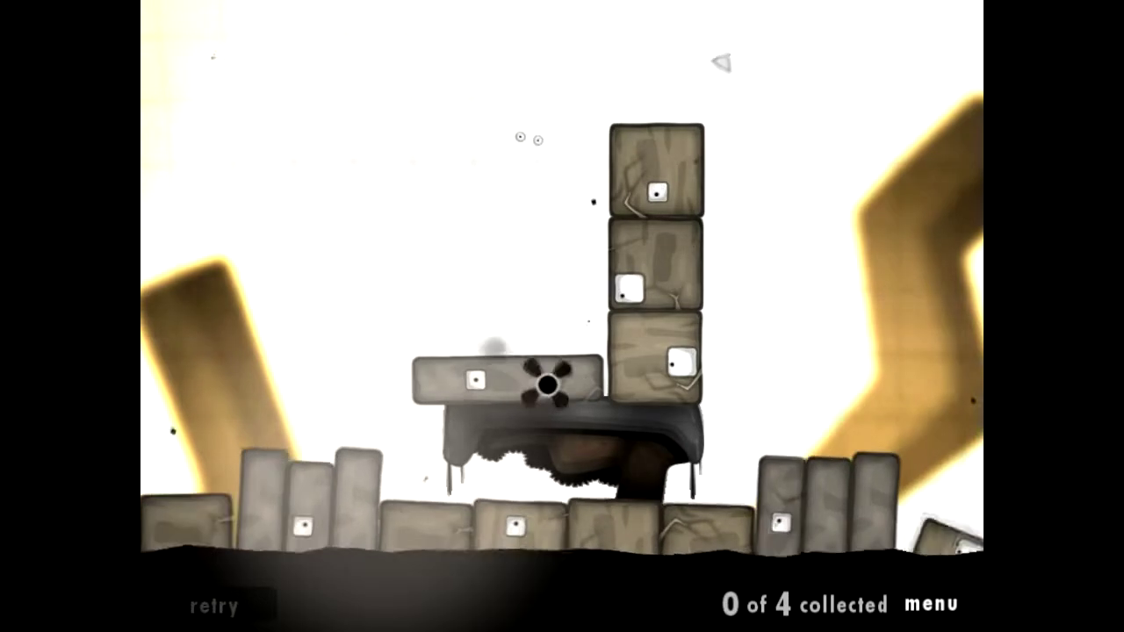
pyautogui.press('Left')
pyautogui.press('Up')
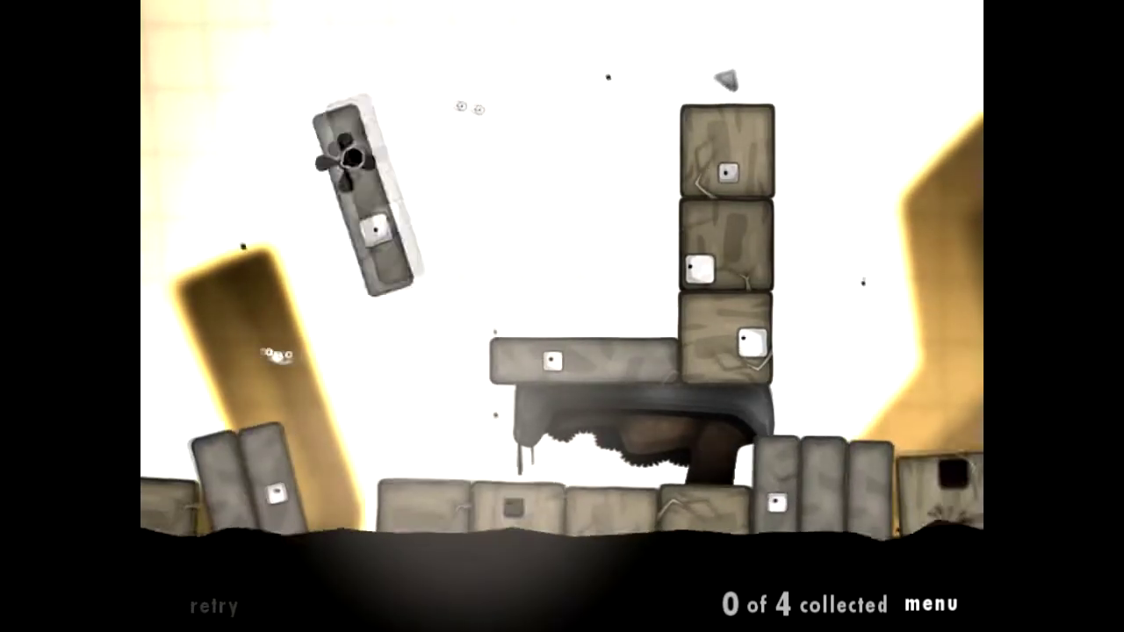
pyautogui.press('Right')
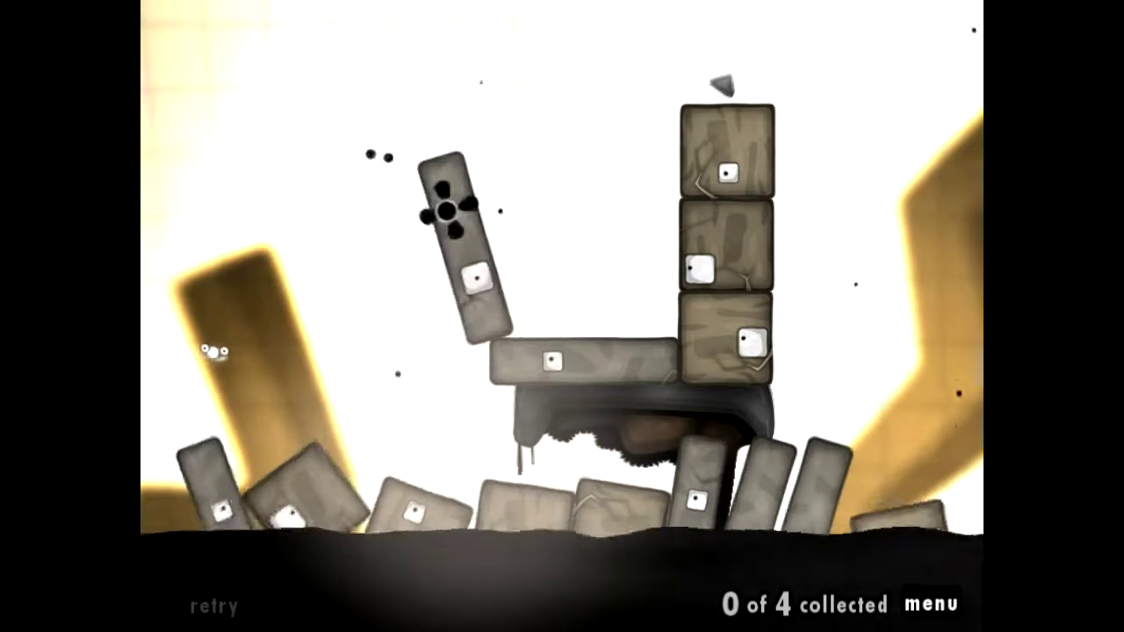
pyautogui.press('Right')
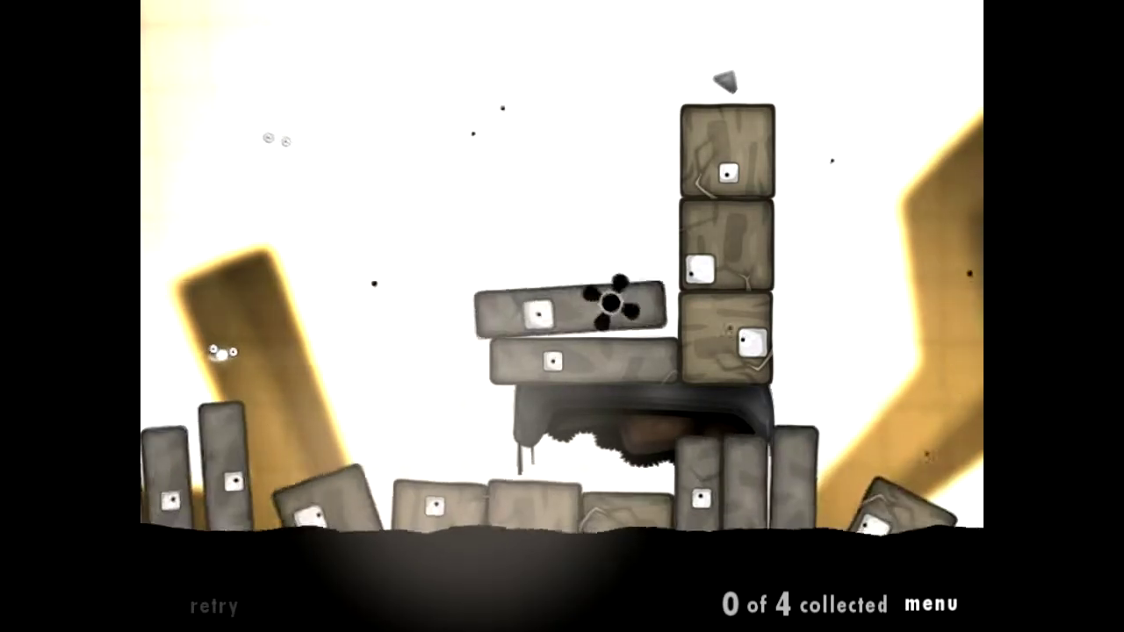
pyautogui.press('Left')
pyautogui.press('Right')
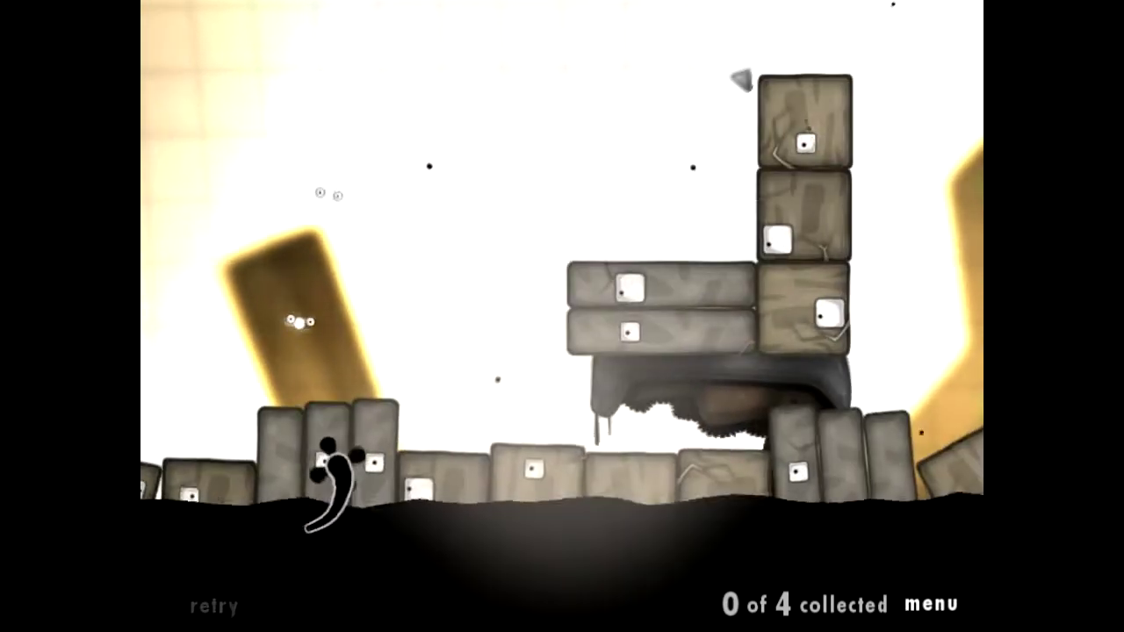
pyautogui.press('Up')
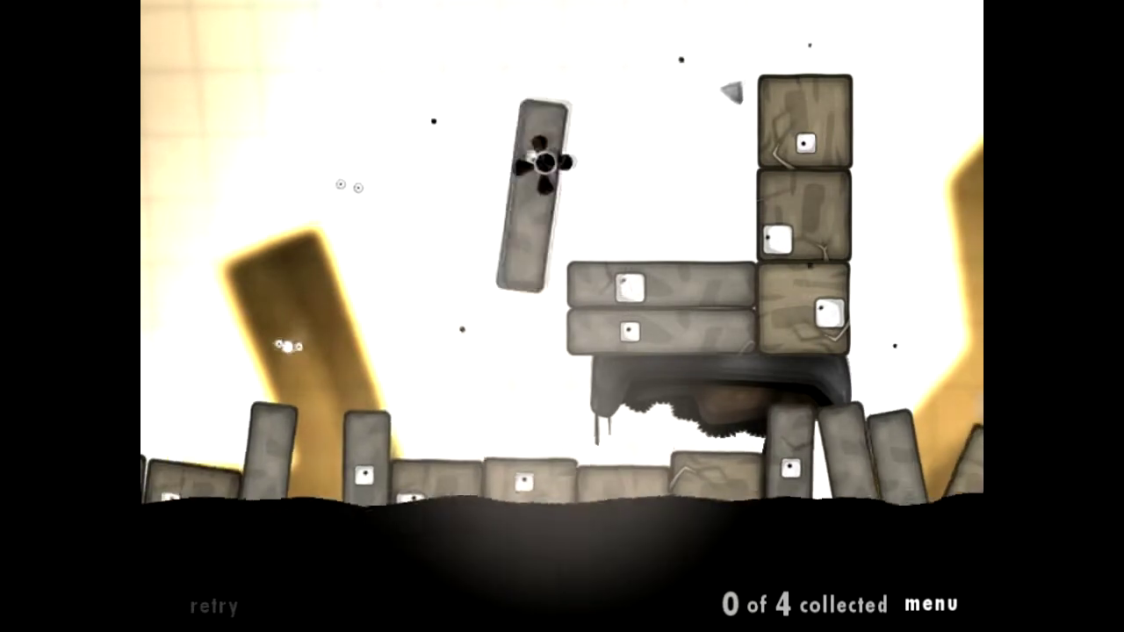
pyautogui.press('Right')
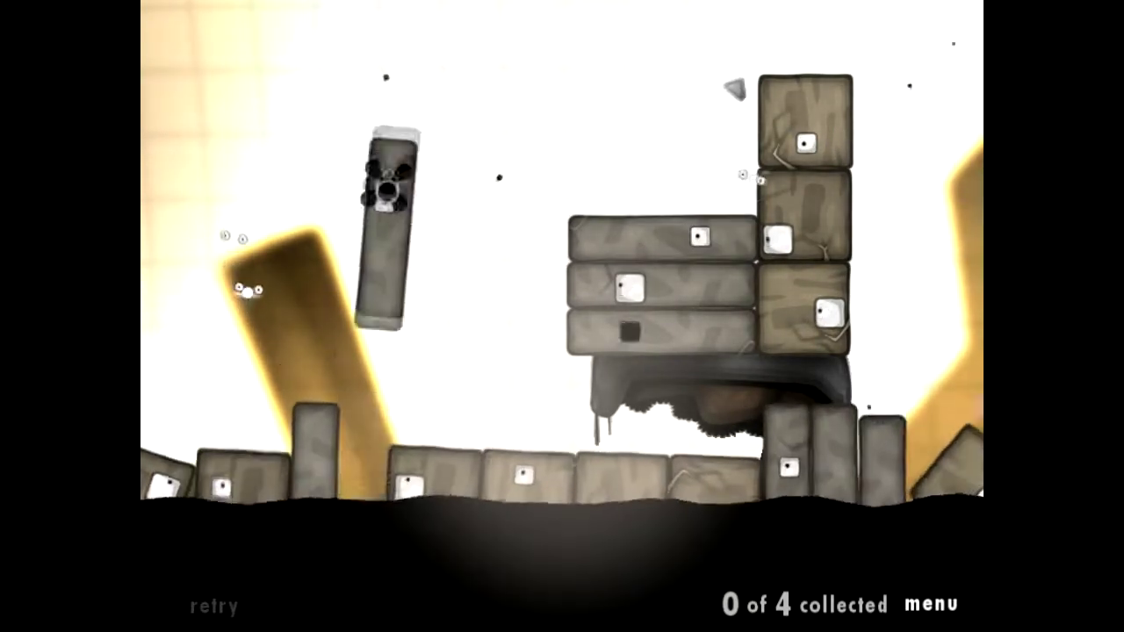
pyautogui.press('Right')
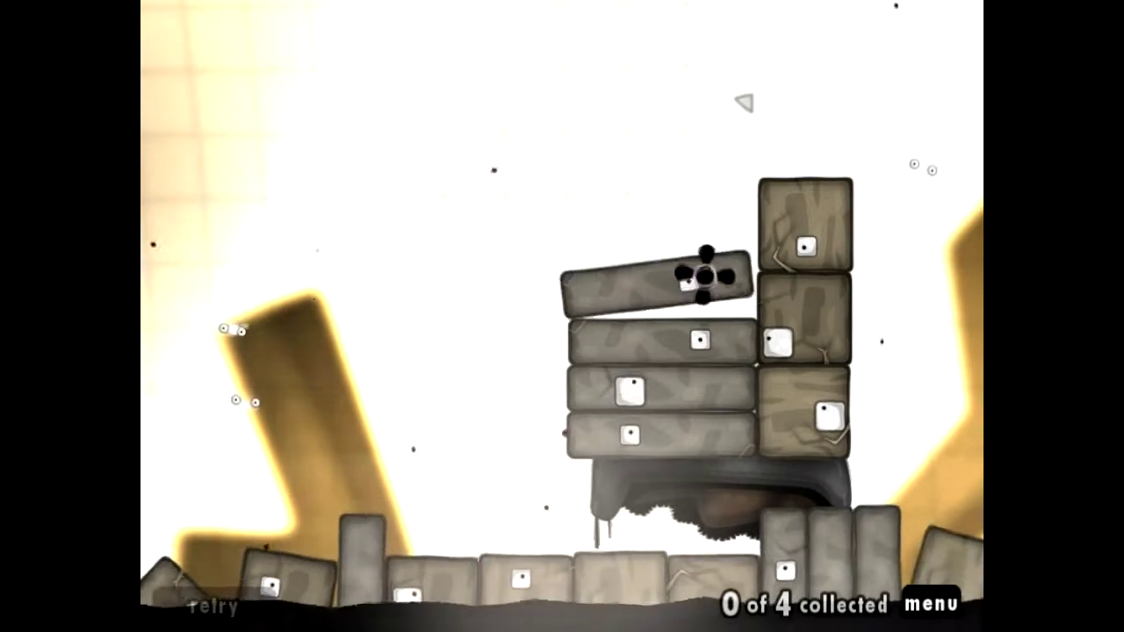
# - Fetch more upright ground blocks and lay them flat on top of the stack
pyautogui.press('Left')
pyautogui.press('Up')
pyautogui.press('Right')
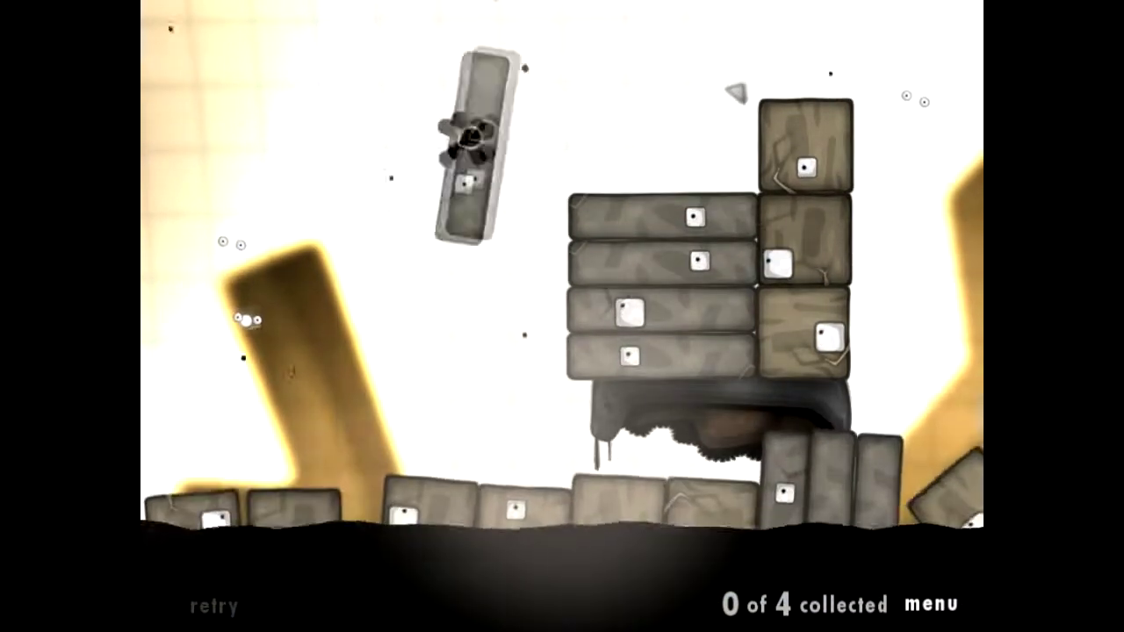
pyautogui.press('Right')
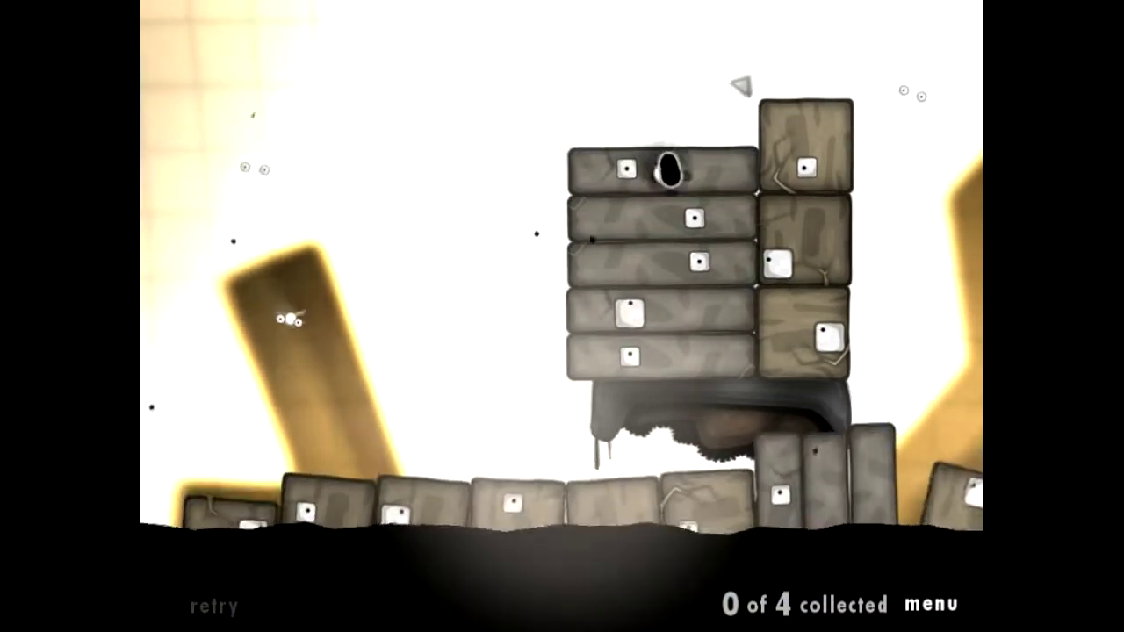
pyautogui.press('Right')
pyautogui.press('Up')
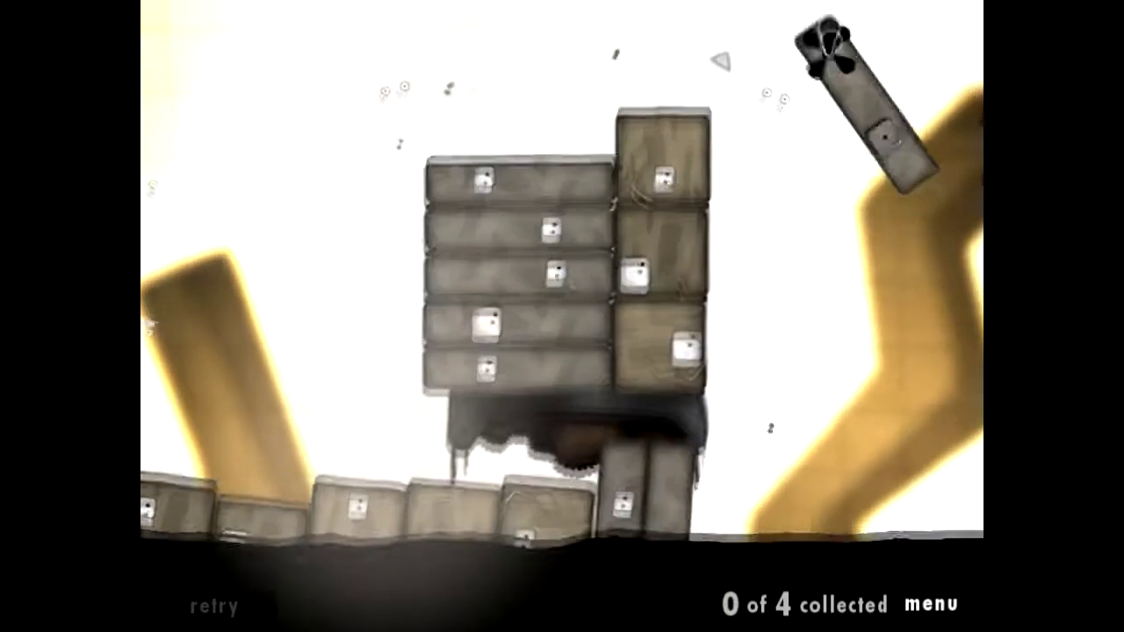
pyautogui.press('Left')
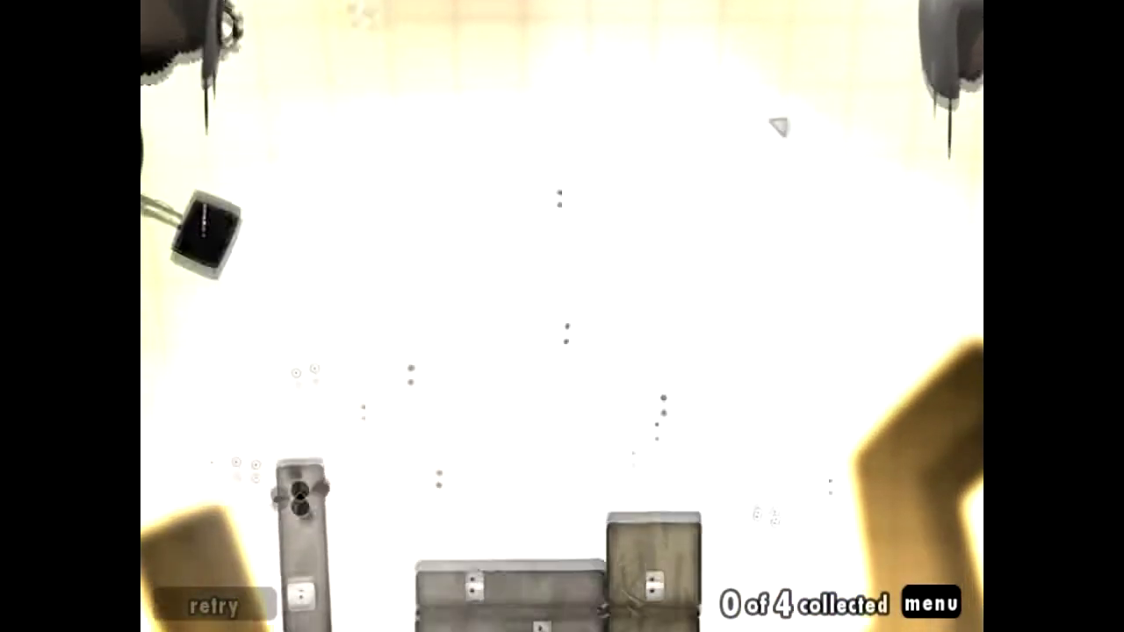
pyautogui.press('Right')
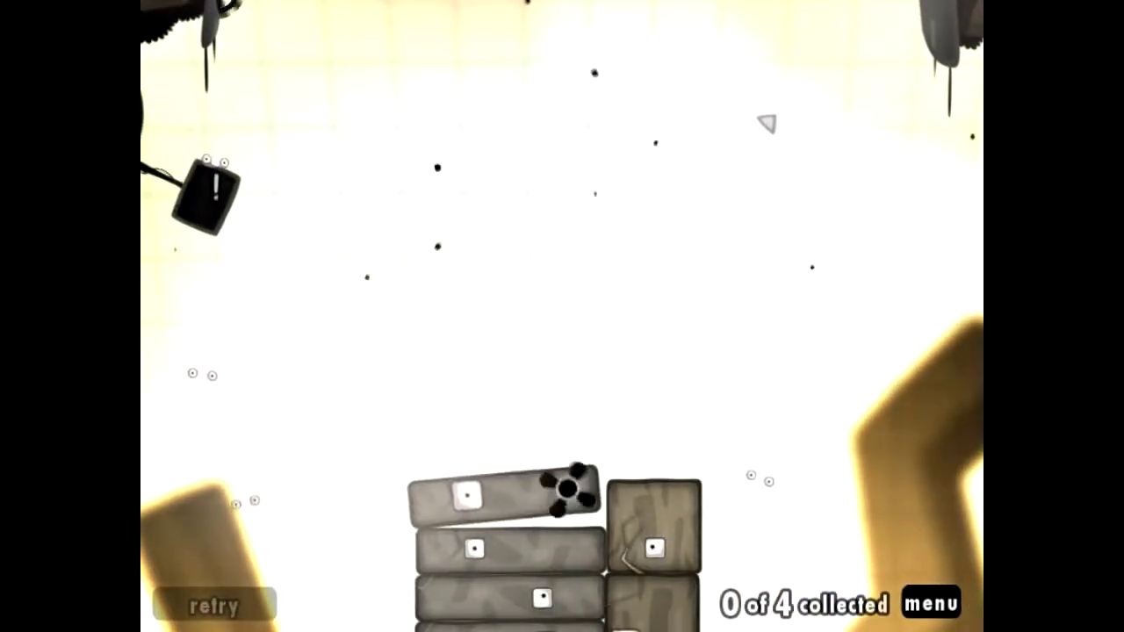
pyautogui.press('Right')
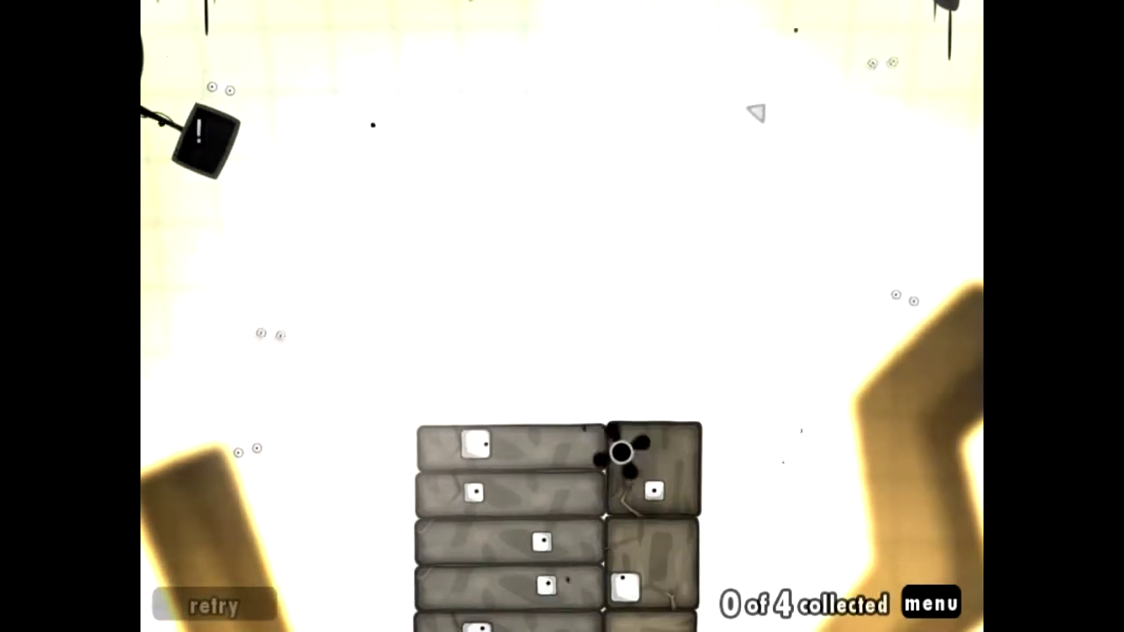
# - Launch the goo up over the stack, then remove the offset block to drop the tower
pyautogui.press('Right')
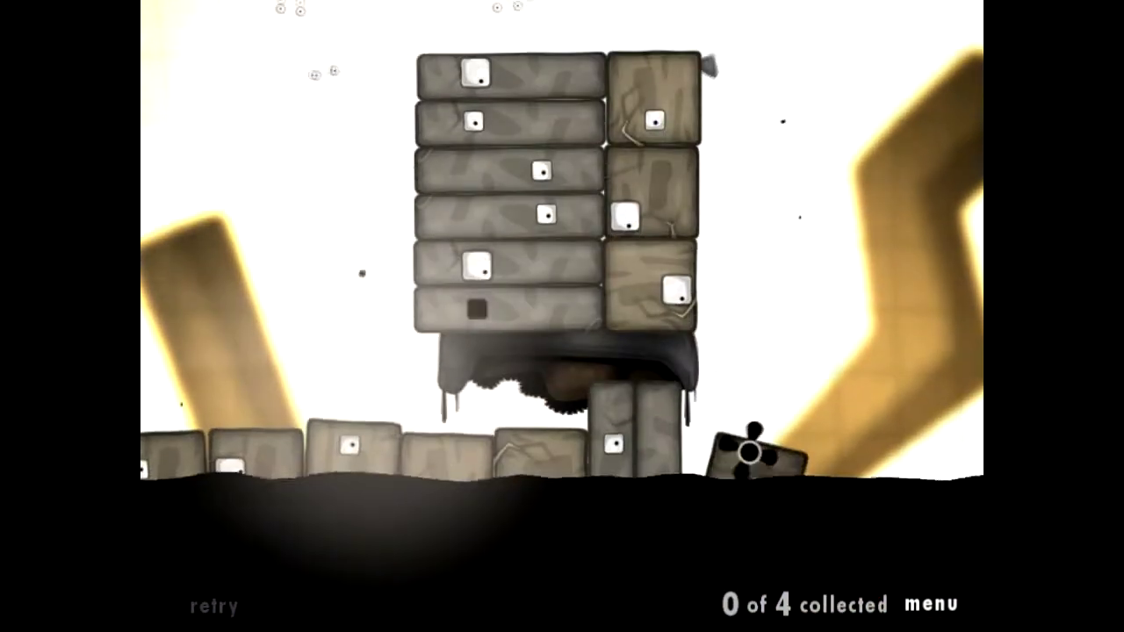
pyautogui.press('Up')
pyautogui.press('Left')
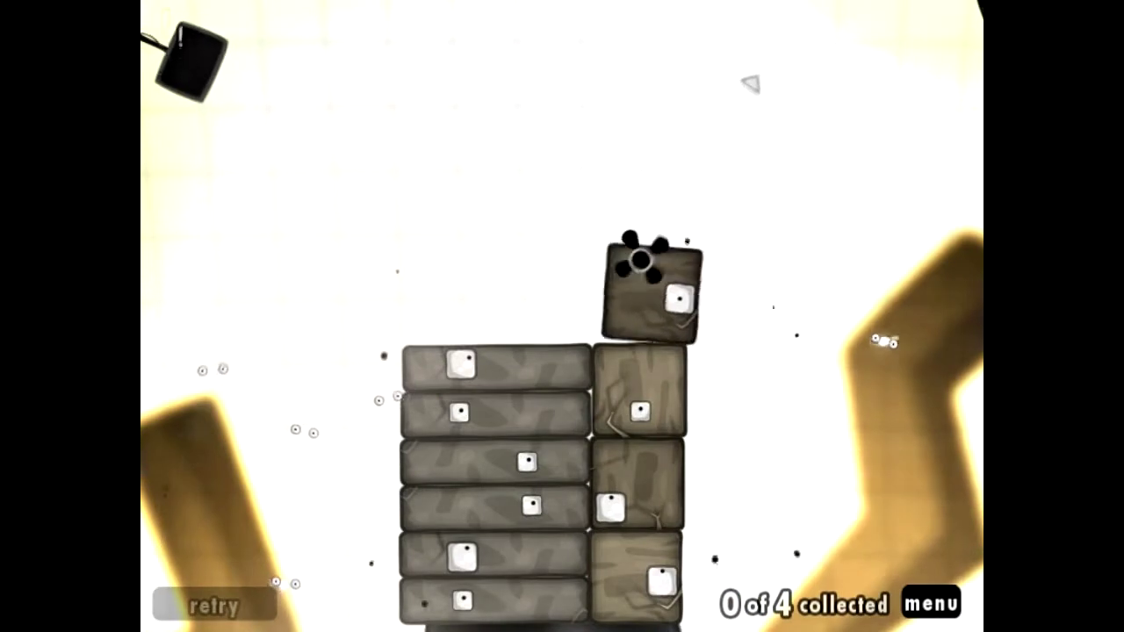
pyautogui.press('Down')
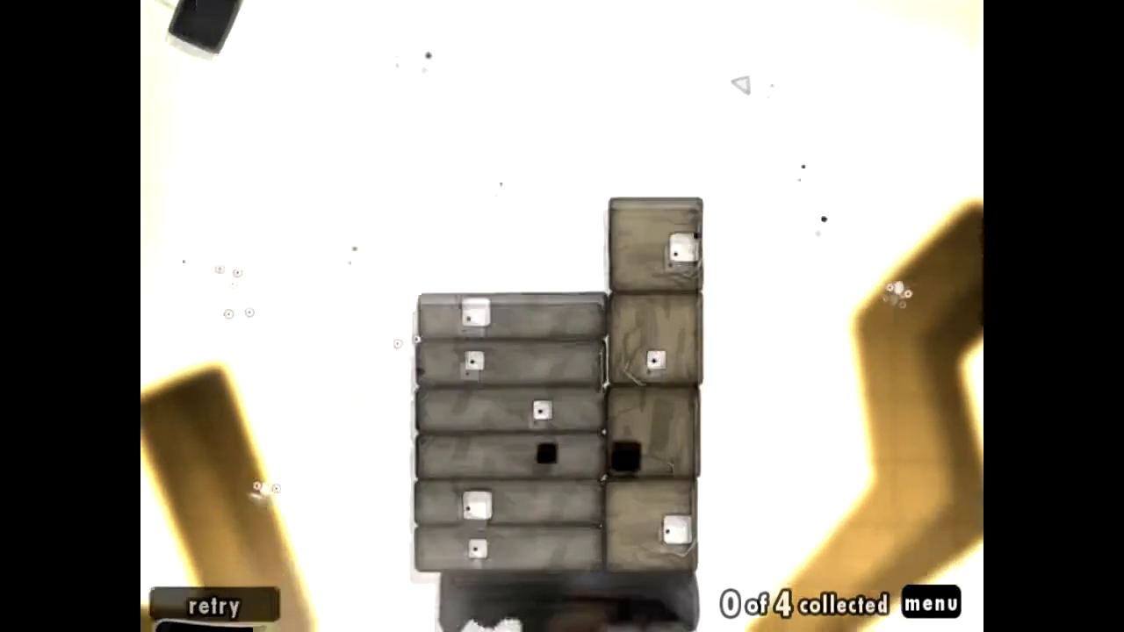
pyautogui.press('Right')
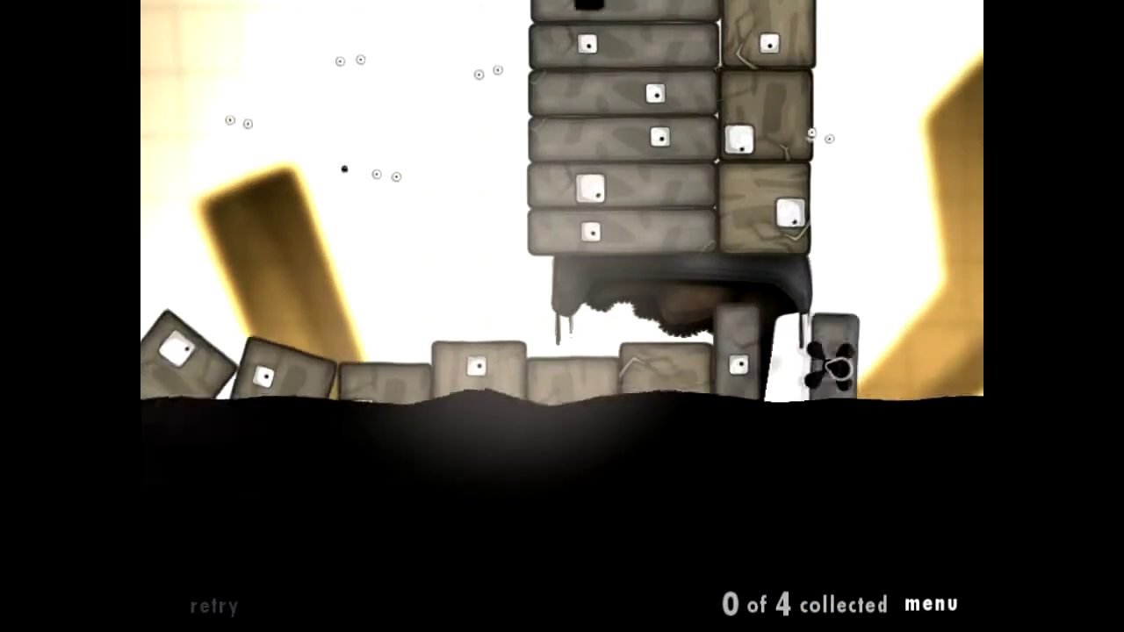
pyautogui.press('Up')
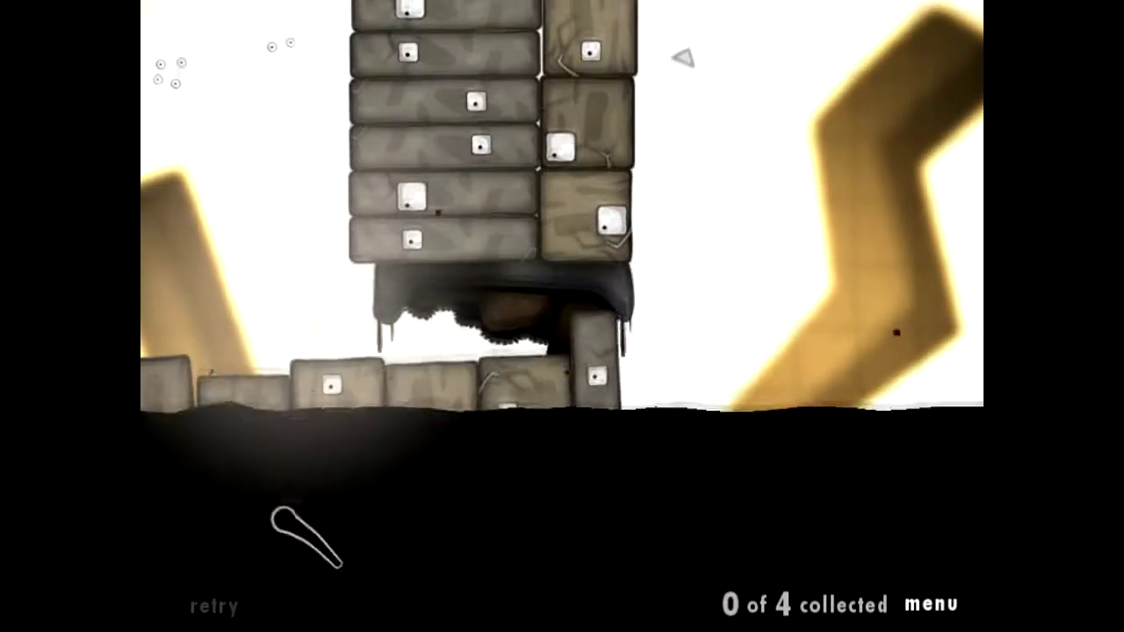
pyautogui.press('Right')
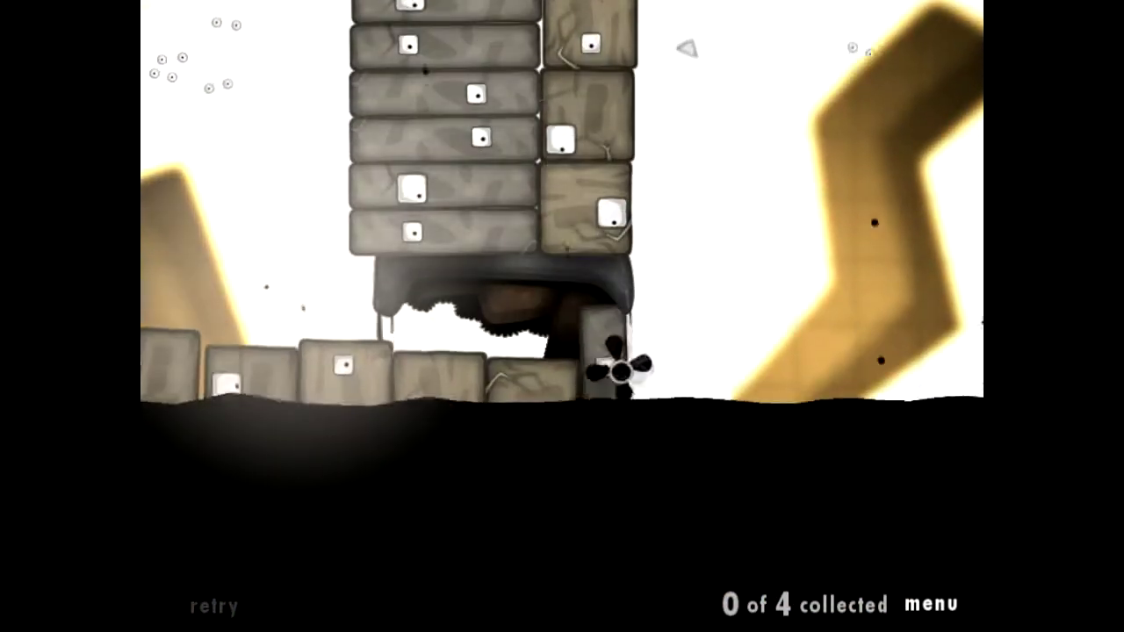
pyautogui.press('Up')
pyautogui.press('Left')
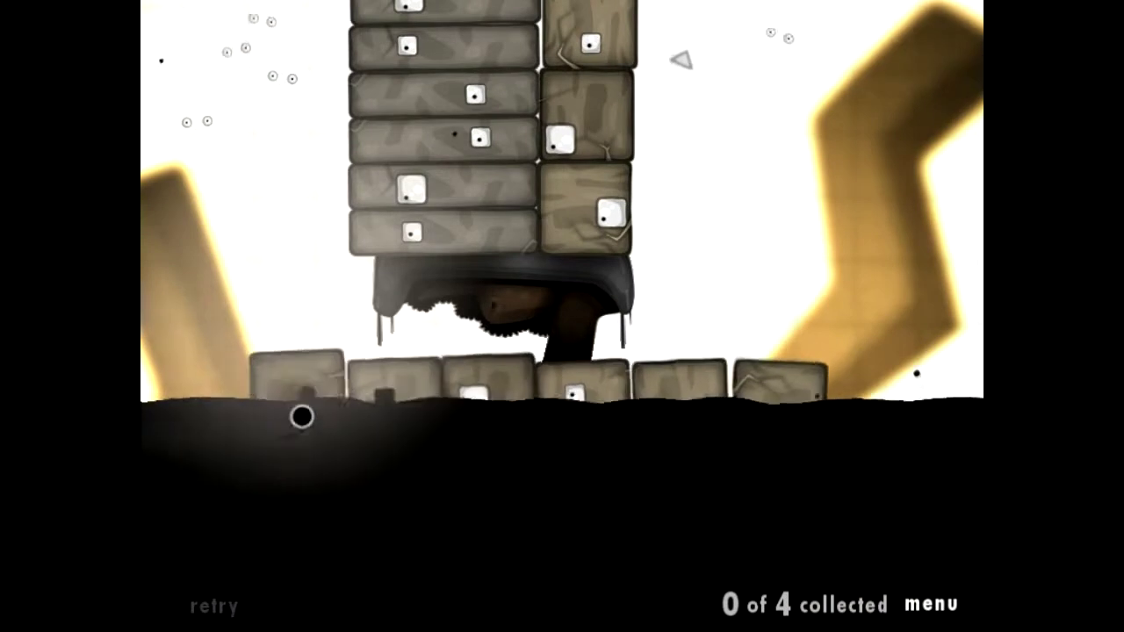
pyautogui.press('Up')
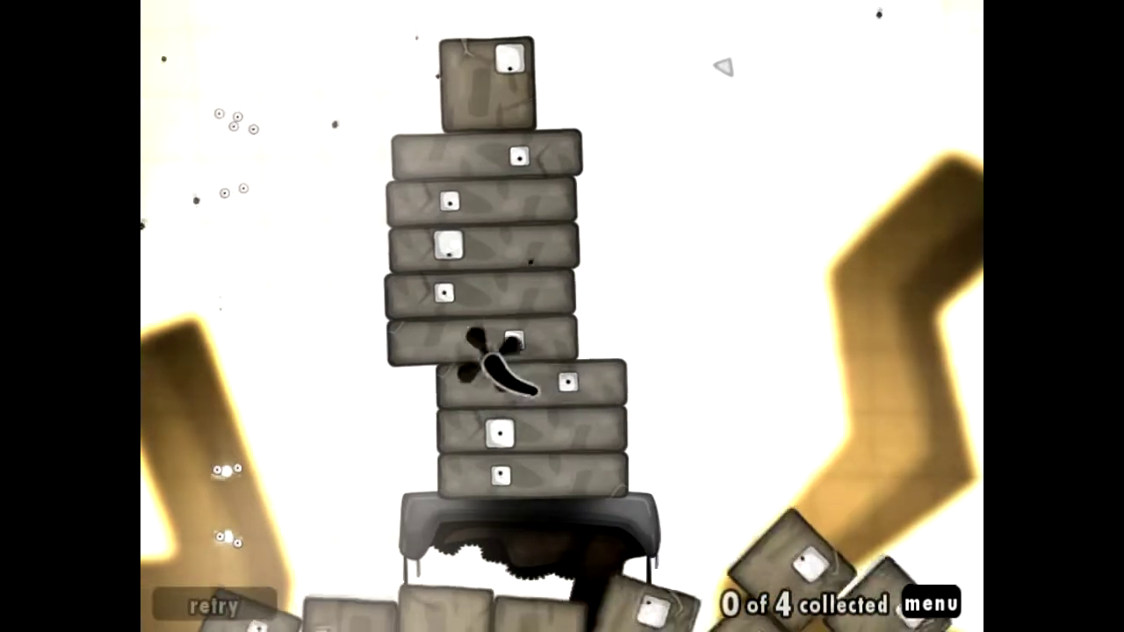
pyautogui.click(483, 303)
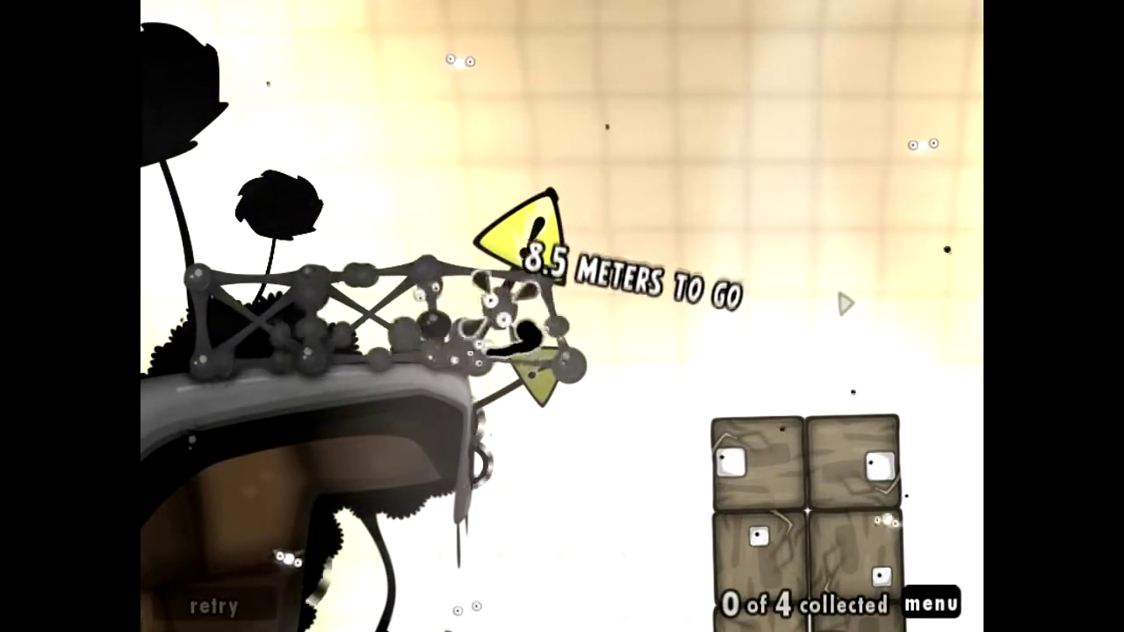
# - Attach goo balls from the box tower to the pipe, then use the continue sign
pyautogui.moveTo(659, 272); pyautogui.dragTo(659, 277)
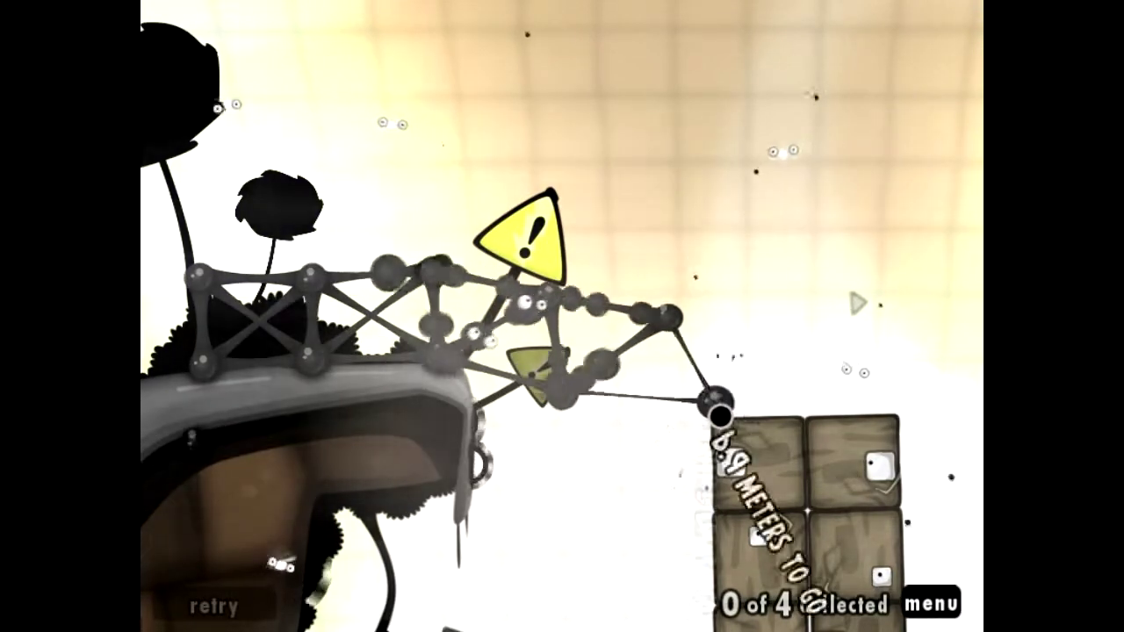
pyautogui.moveTo(718, 409); pyautogui.dragTo(711, 404)
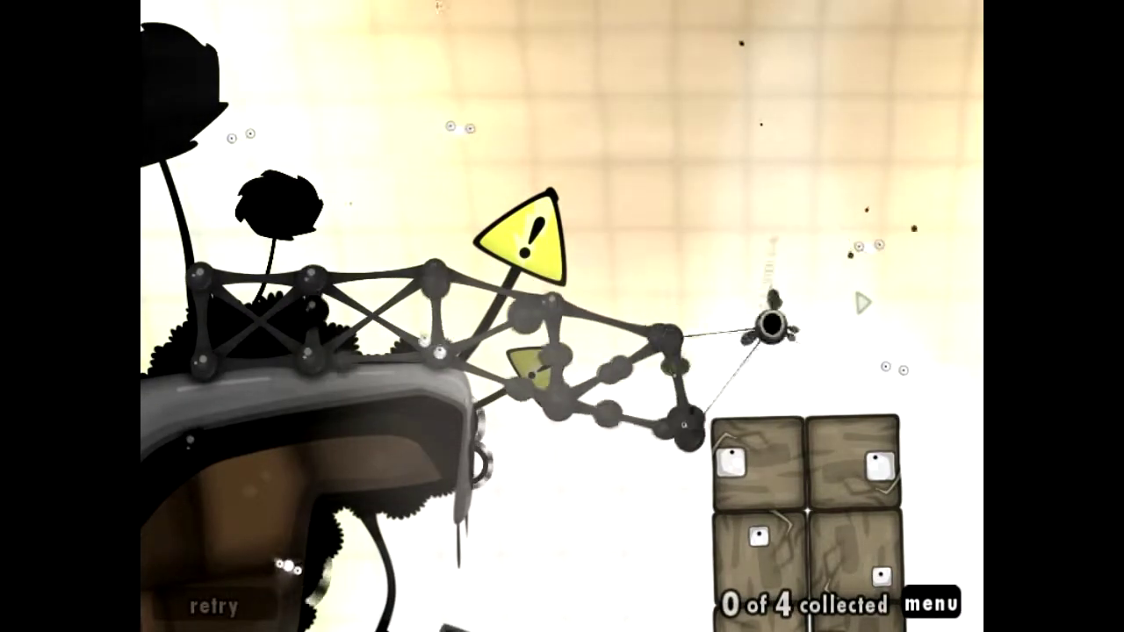
pyautogui.moveTo(772, 326); pyautogui.dragTo(712, 391)
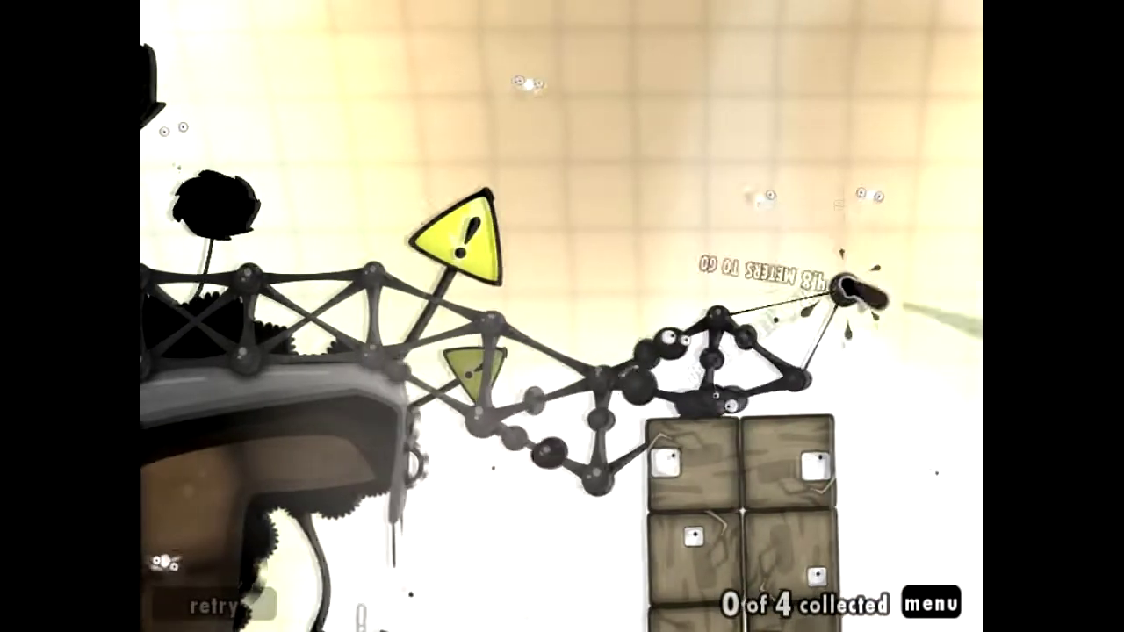
pyautogui.moveTo(856, 303); pyautogui.dragTo(853, 295)
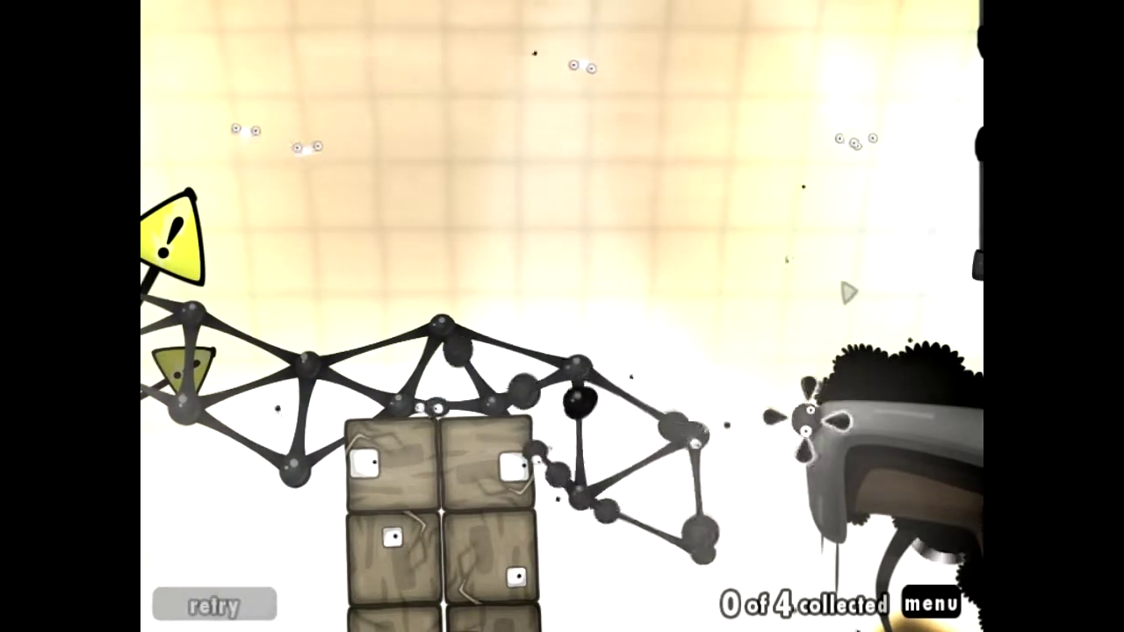
pyautogui.moveTo(777, 424); pyautogui.dragTo(800, 412)
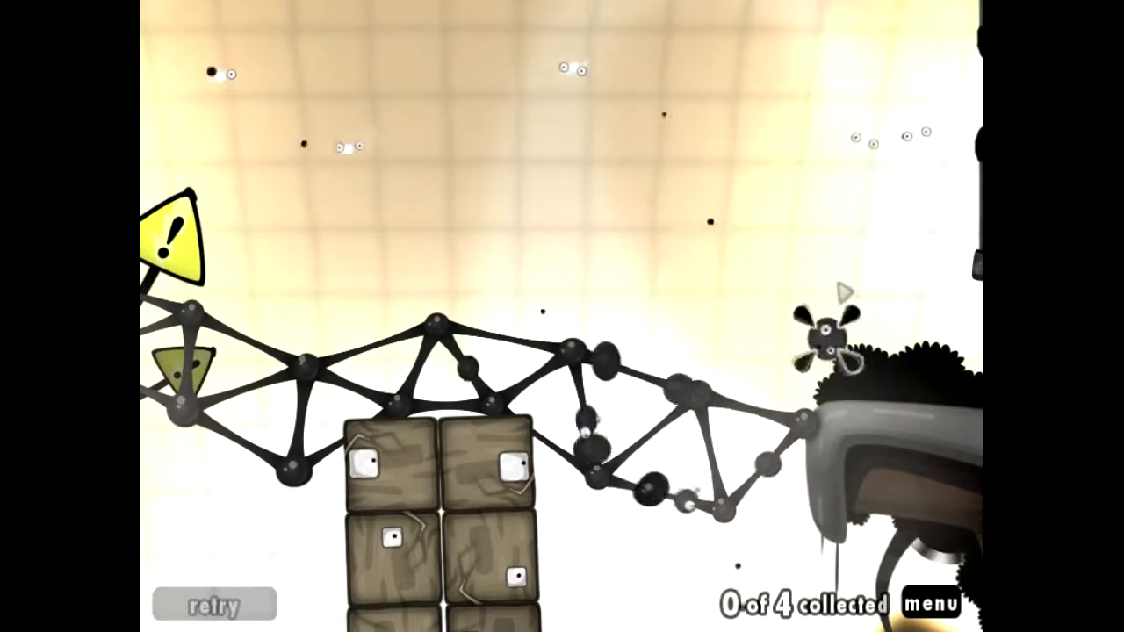
pyautogui.moveTo(747, 391); pyautogui.dragTo(856, 343)
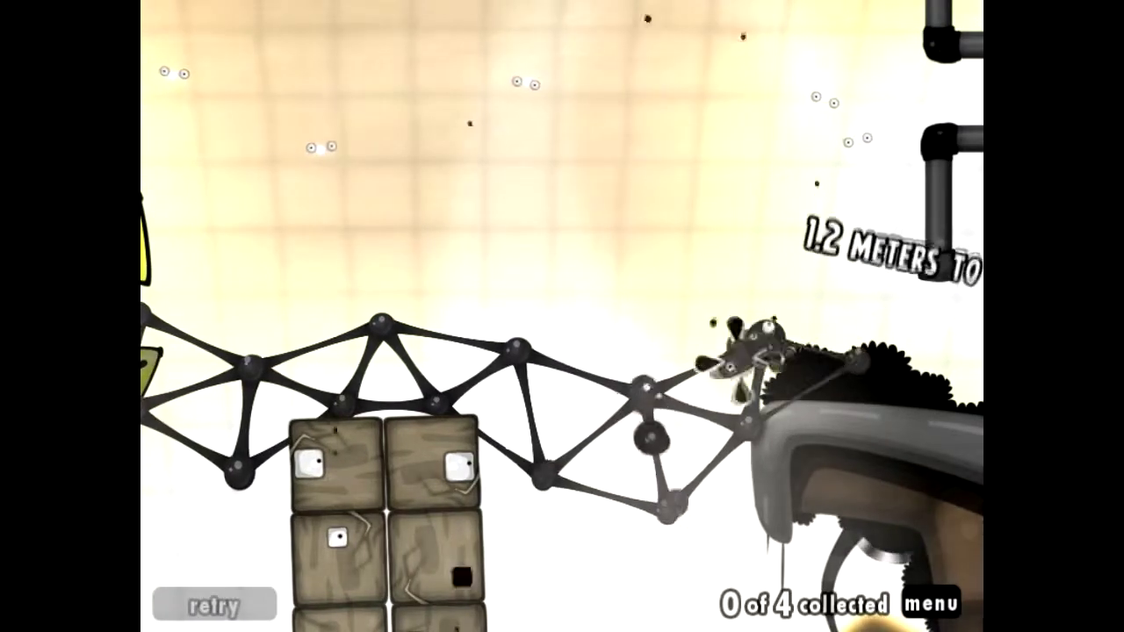
pyautogui.moveTo(865, 299); pyautogui.dragTo(829, 290)
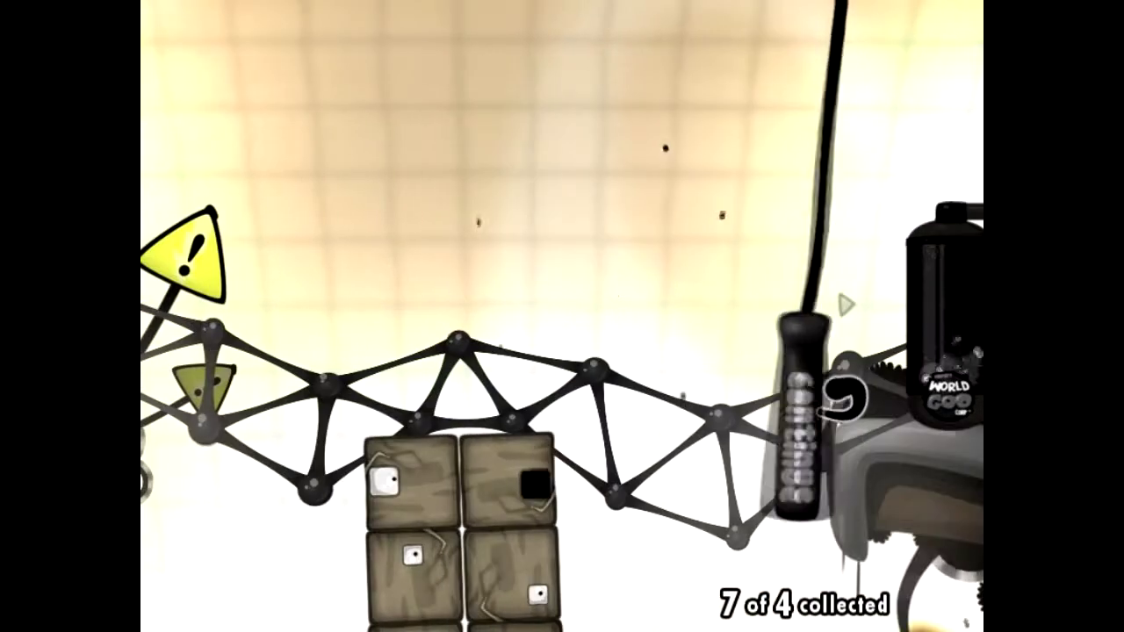
pyautogui.click(834, 400)
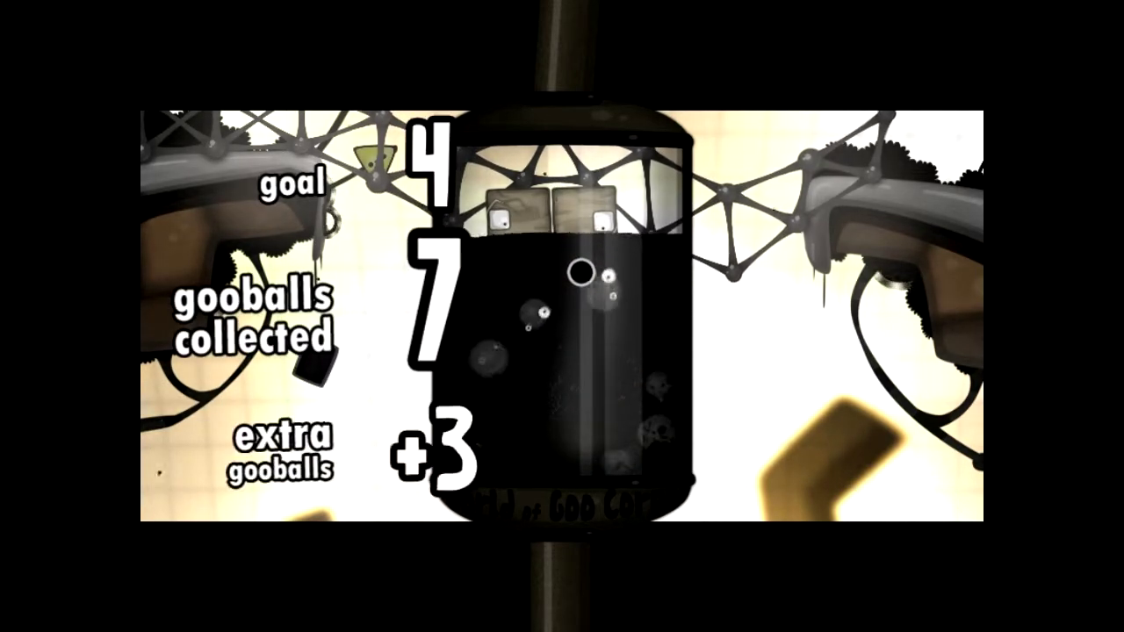
# - Dismiss the results overlay showing 7 goo balls collected and 3 extra
pyautogui.click(817, 457)
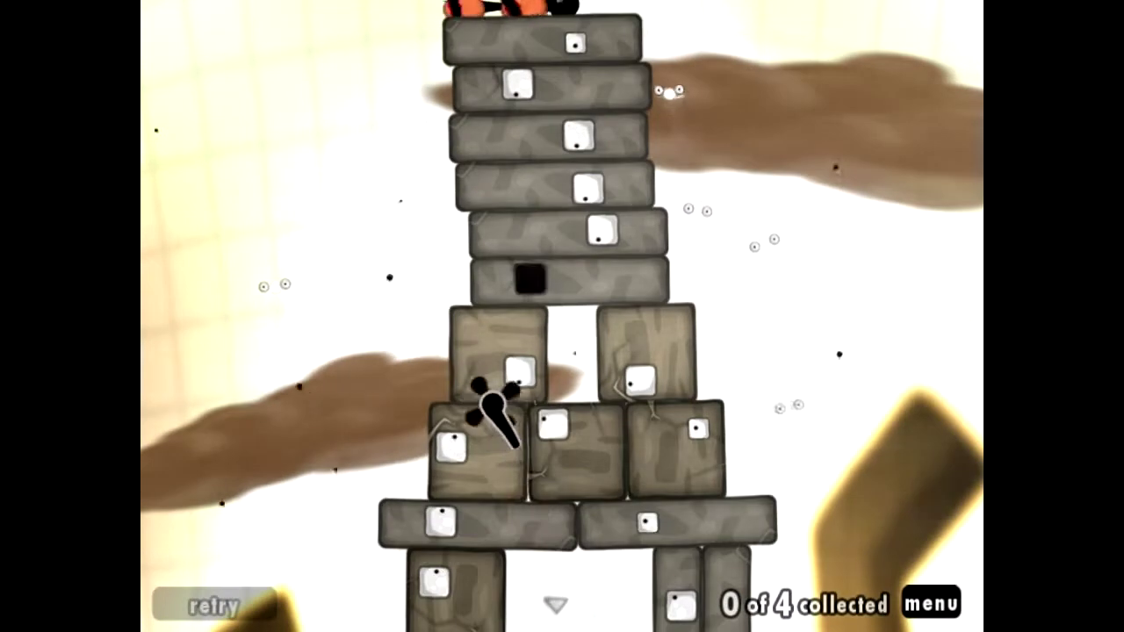
# - Clear the blocks under the upper stack and pull out the top and right-hand stones
pyautogui.click(492, 369)
pyautogui.click(645, 351)
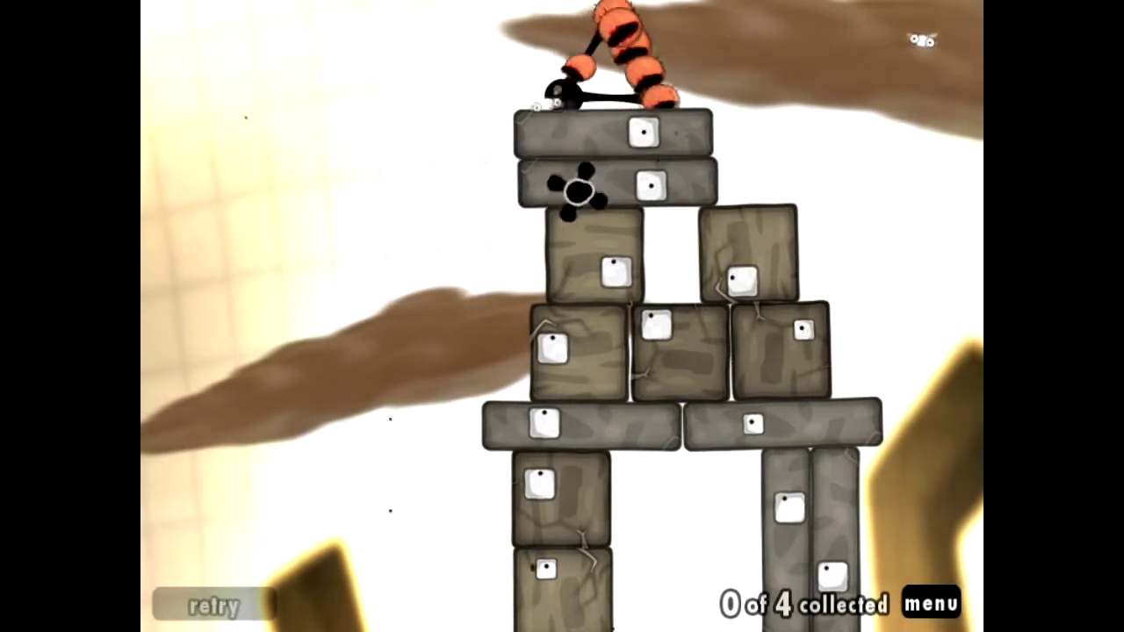
pyautogui.moveTo(577, 189); pyautogui.dragTo(439, 188)
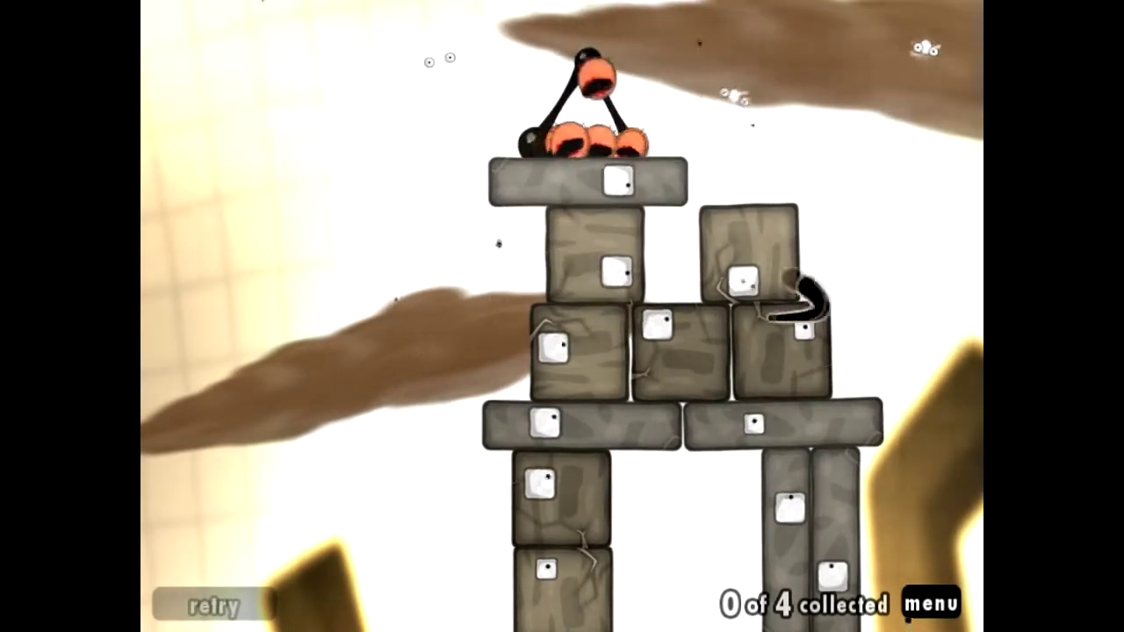
pyautogui.moveTo(808, 297); pyautogui.dragTo(916, 201)
pyautogui.moveTo(690, 351); pyautogui.dragTo(647, 460)
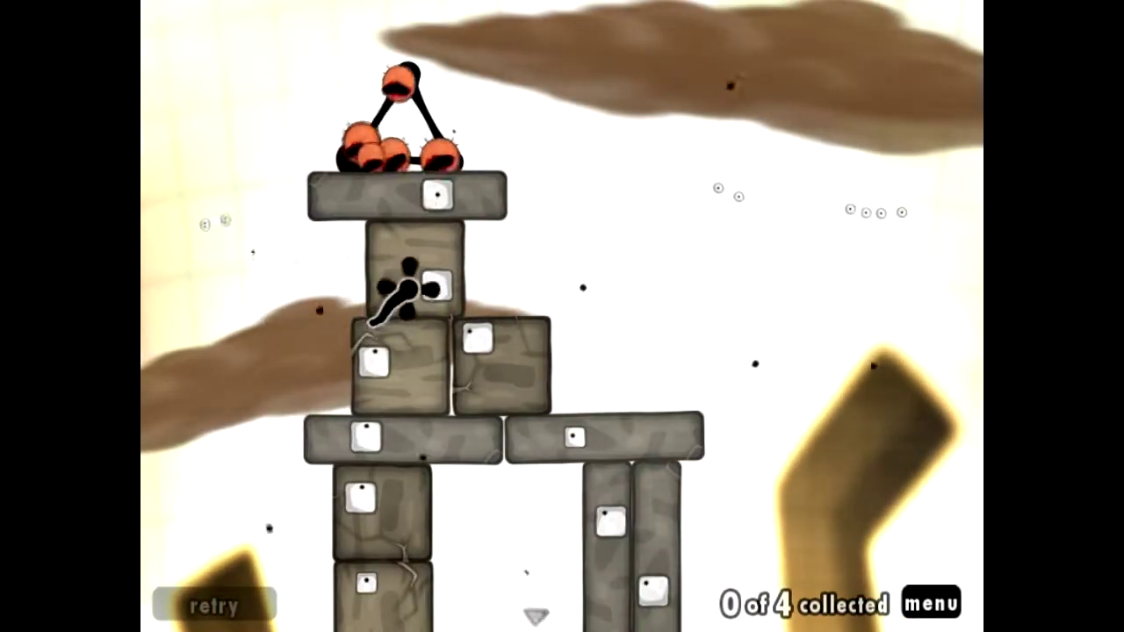
# - Pull out the remaining left and right column blocks so the goo drops into the pipe
pyautogui.moveTo(411, 279); pyautogui.dragTo(150, 301)
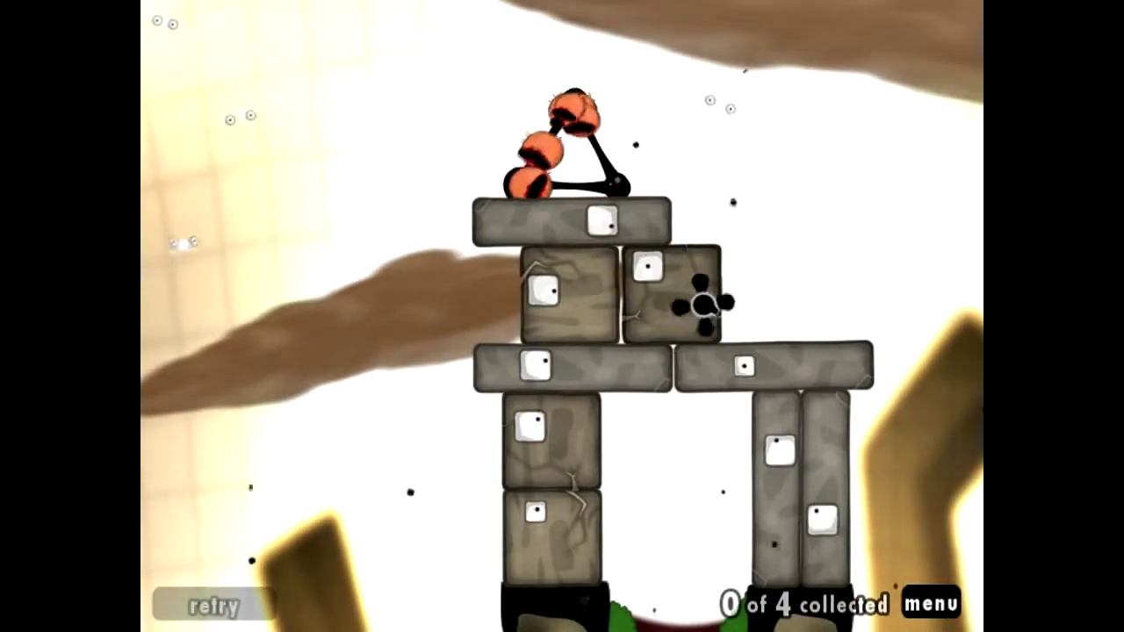
pyautogui.moveTo(700, 306); pyautogui.dragTo(952, 263)
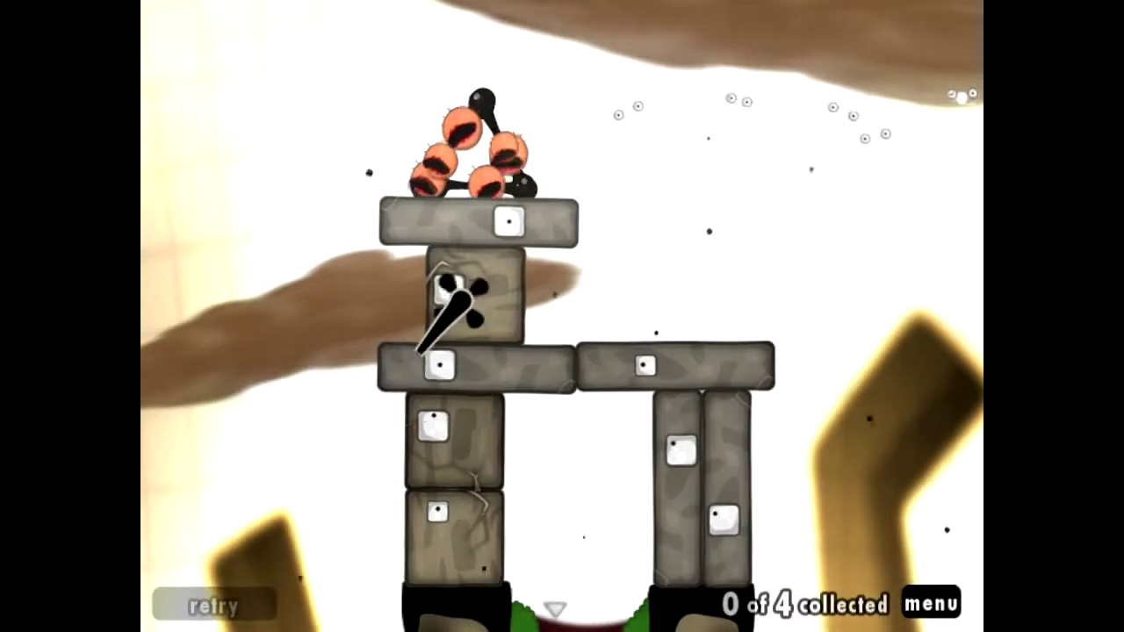
pyautogui.moveTo(448, 299); pyautogui.dragTo(150, 301)
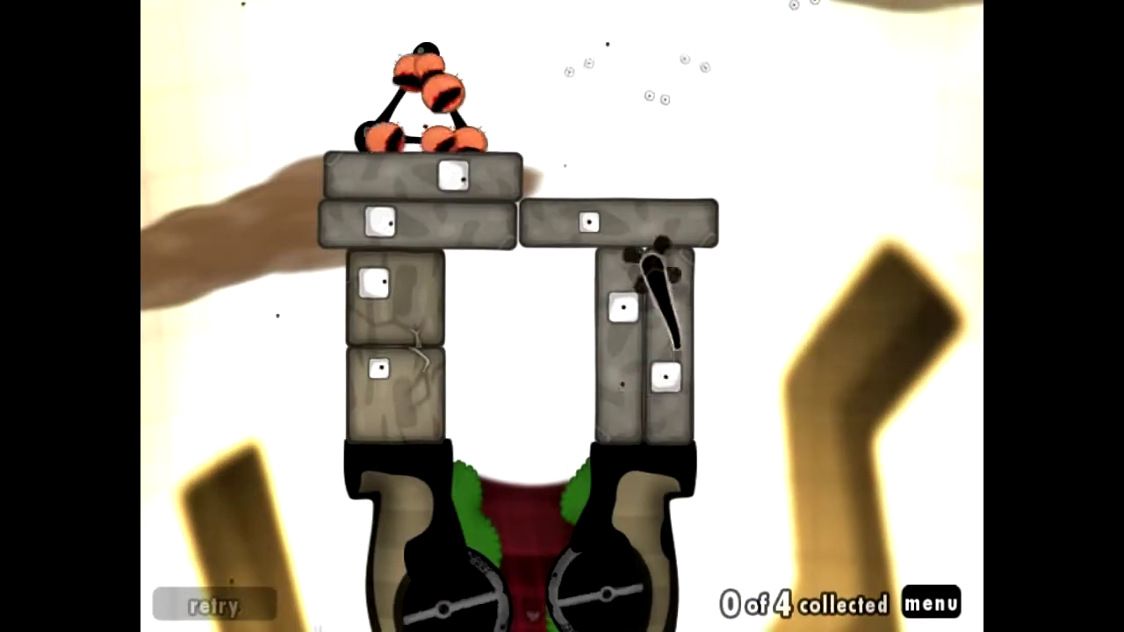
pyautogui.moveTo(648, 257); pyautogui.dragTo(790, 220)
pyautogui.moveTo(589, 314); pyautogui.dragTo(765, 287)
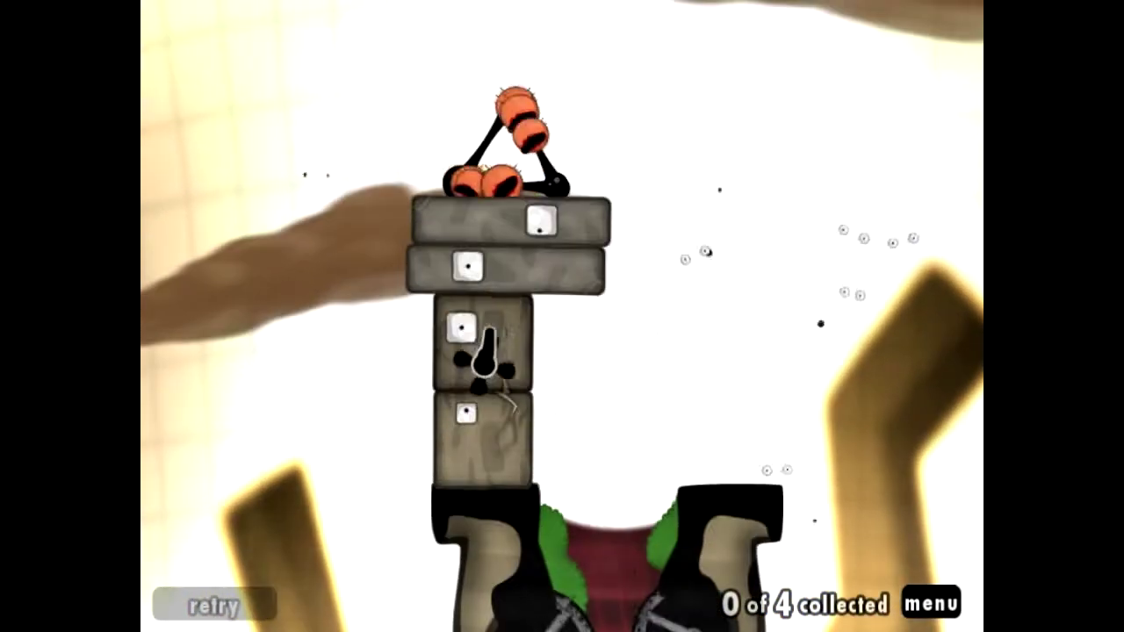
pyautogui.moveTo(288, 384); pyautogui.dragTo(293, 389)
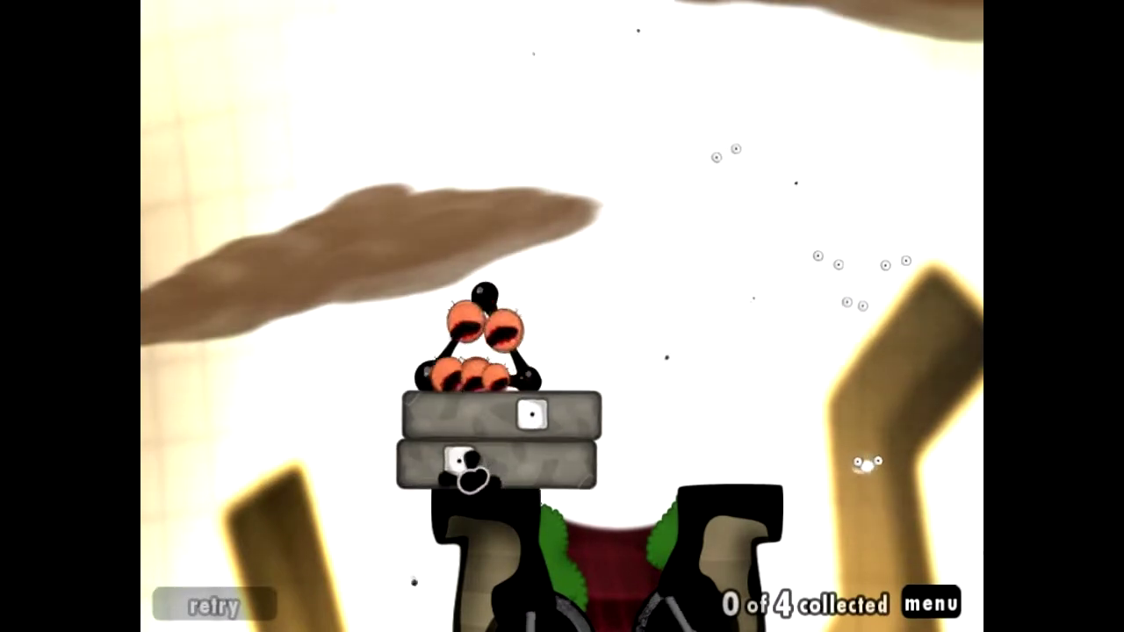
pyautogui.moveTo(467, 481); pyautogui.dragTo(294, 525)
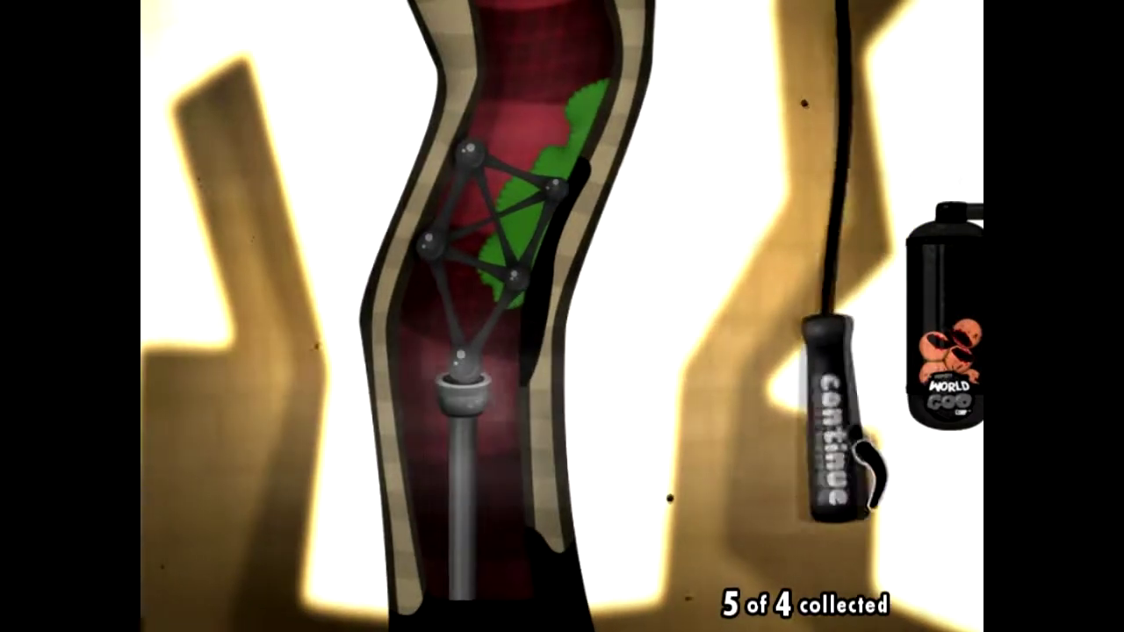
# - Pull the continue lever to end the level at 4 of 4 collected
pyautogui.click(865, 465)
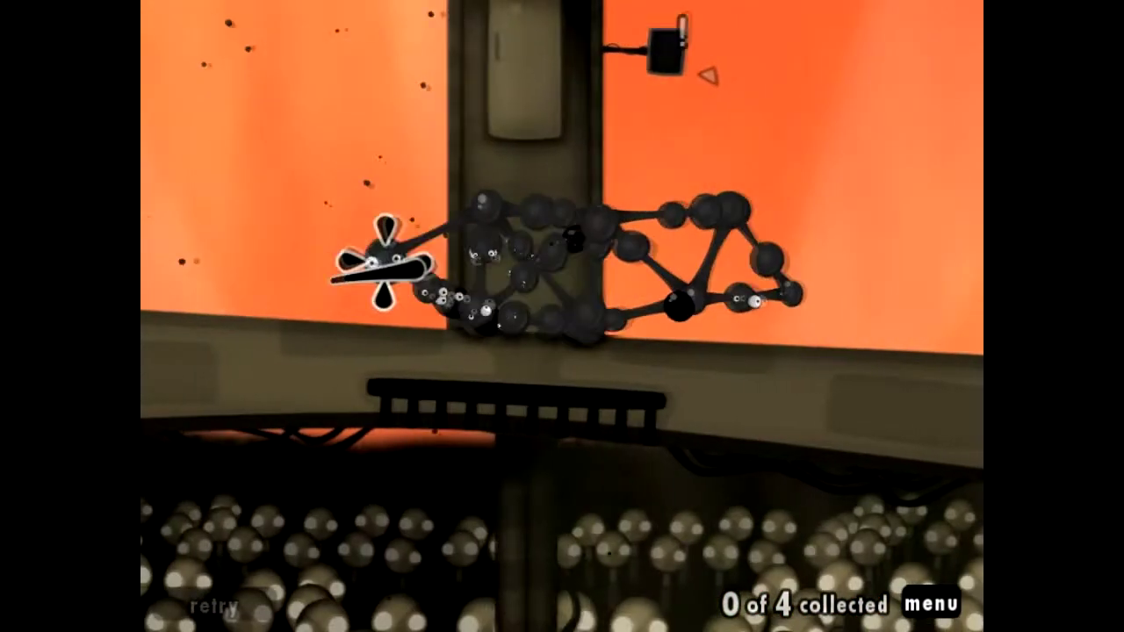
# - Attach five goo balls to the structure, forming a triangular arm right of the tower
pyautogui.moveTo(373, 156); pyautogui.dragTo(373, 155)
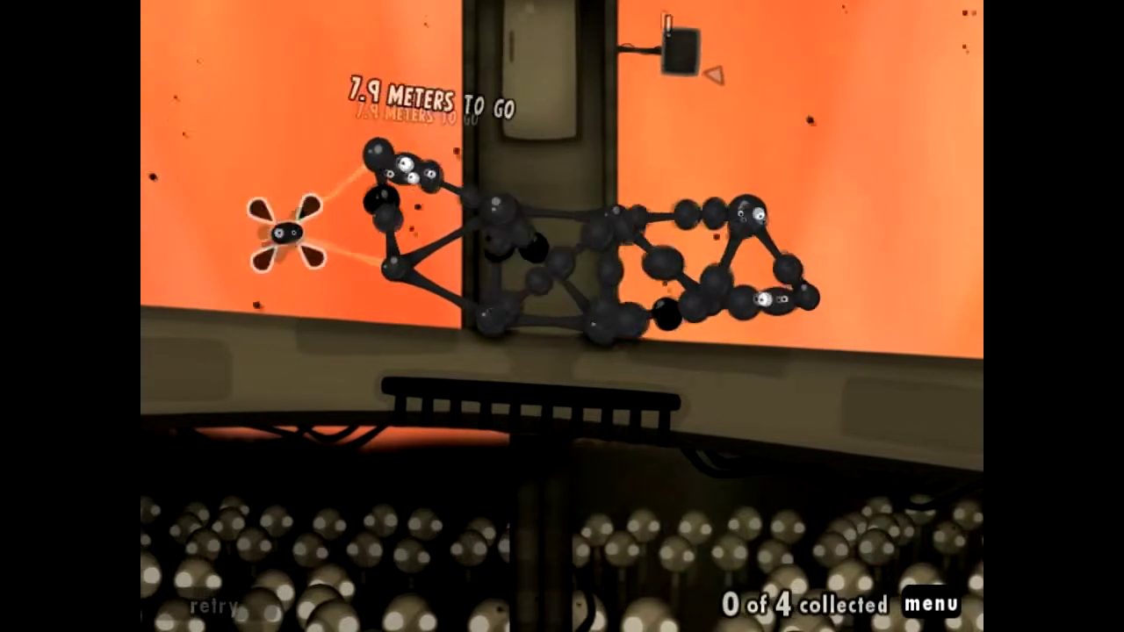
pyautogui.moveTo(676, 226); pyautogui.dragTo(846, 171)
pyautogui.moveTo(456, 198); pyautogui.dragTo(305, 142)
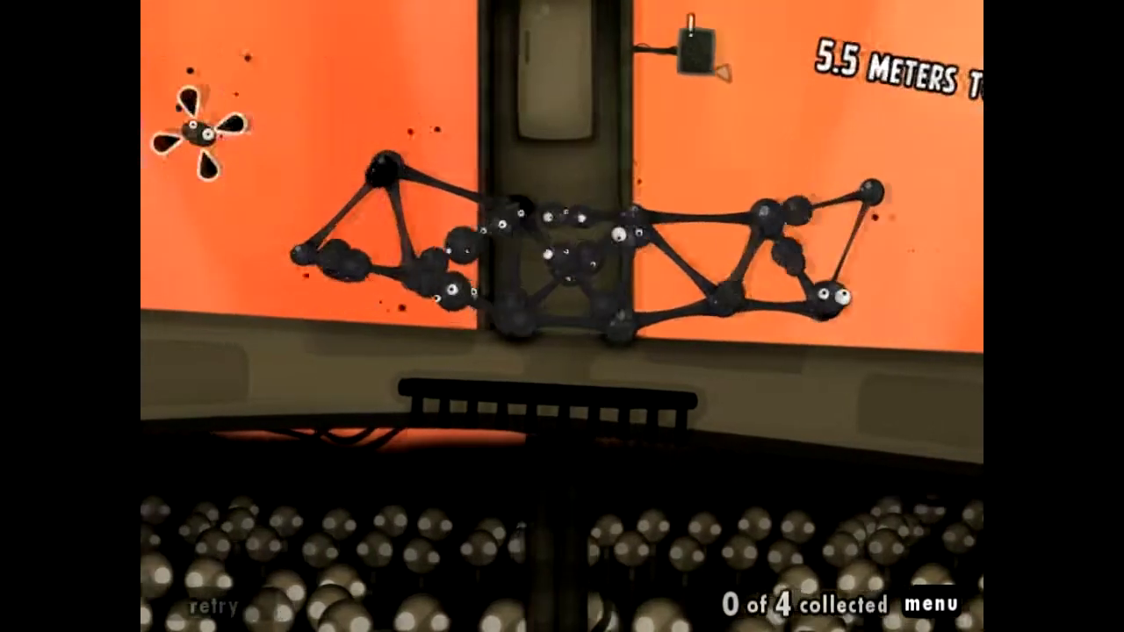
pyautogui.moveTo(864, 263)
pyautogui.mouseDown()
pyautogui.moveTo(891, 202)
pyautogui.moveTo(625, 338)
pyautogui.mouseUp()
pyautogui.moveTo(665, 522)
pyautogui.mouseDown()
pyautogui.moveTo(594, 505)
pyautogui.moveTo(577, 411)
pyautogui.mouseUp()
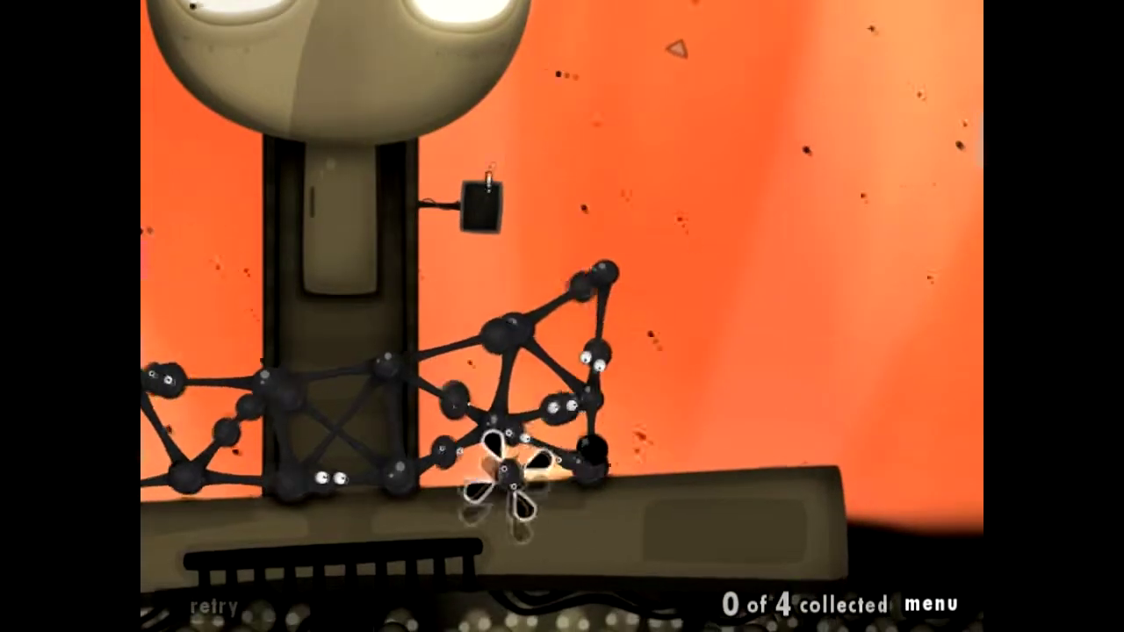